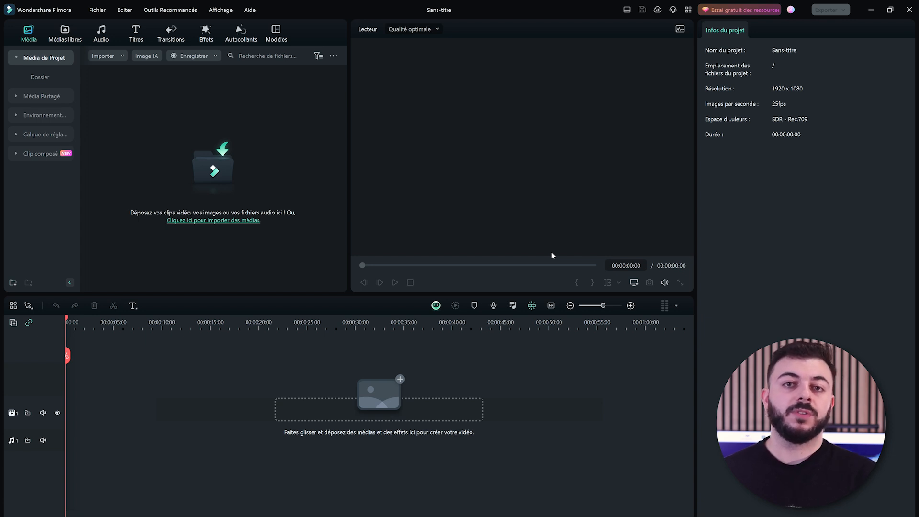
Add the Défaut Titre preset at the start of the second video track and change its text to MON TITRE.
left_click(136, 33)
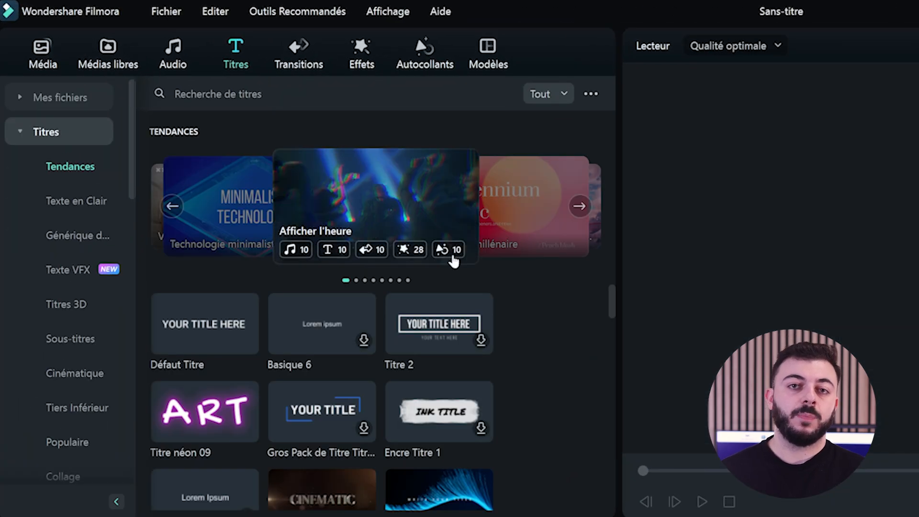
left_click_drag(187, 326, 162, 388)
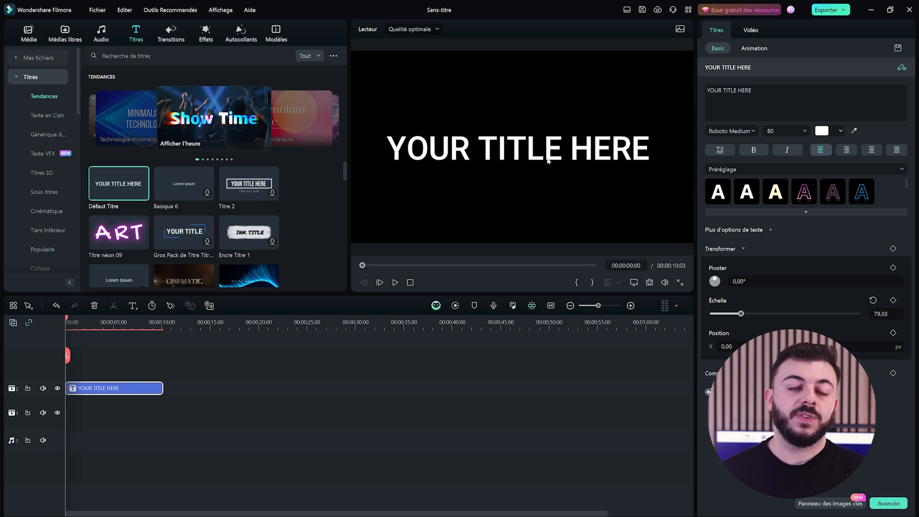
double_click(548, 161)
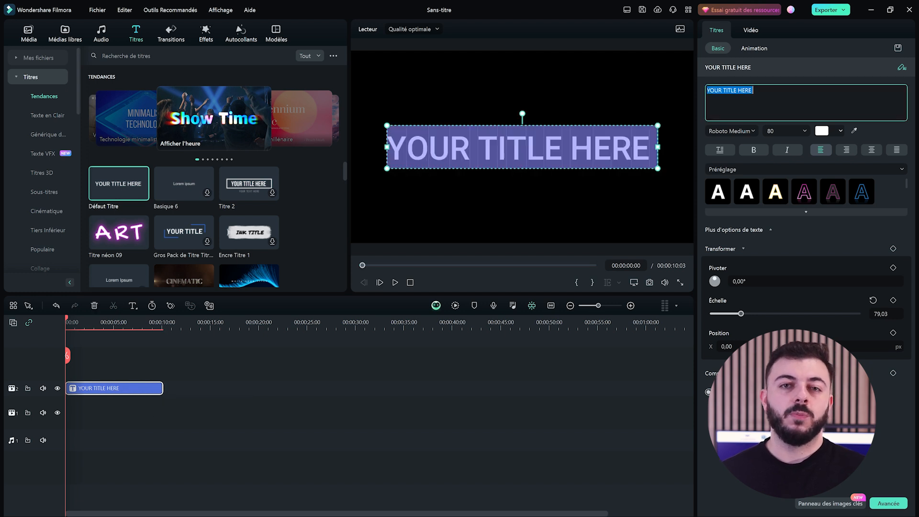
type("MON TITRE")
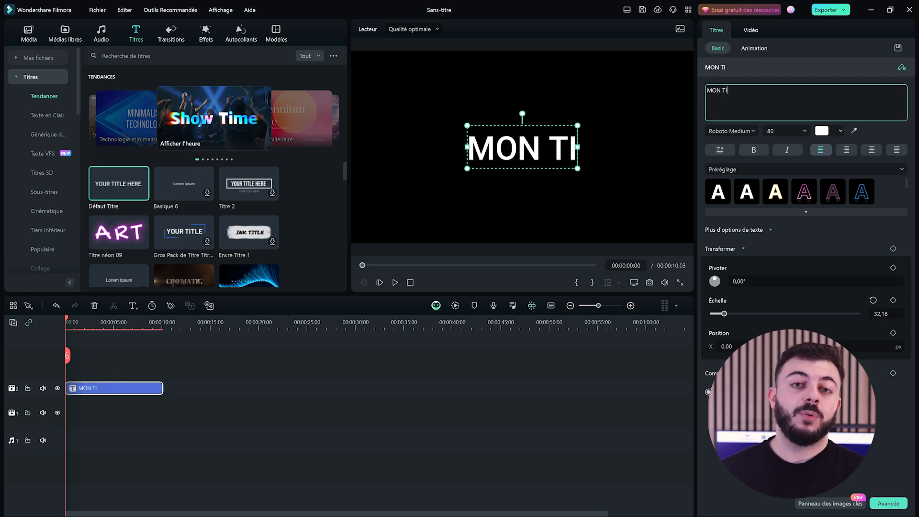
left_click(473, 351)
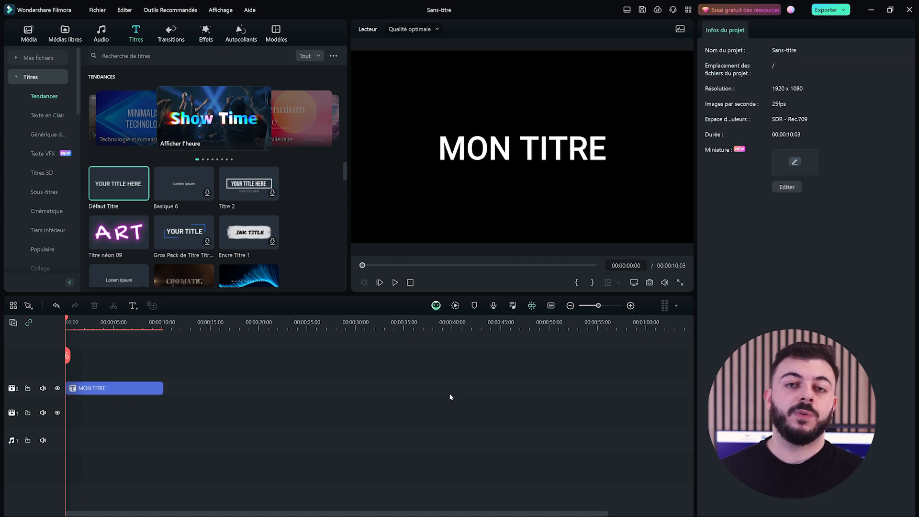
left_click(144, 388)
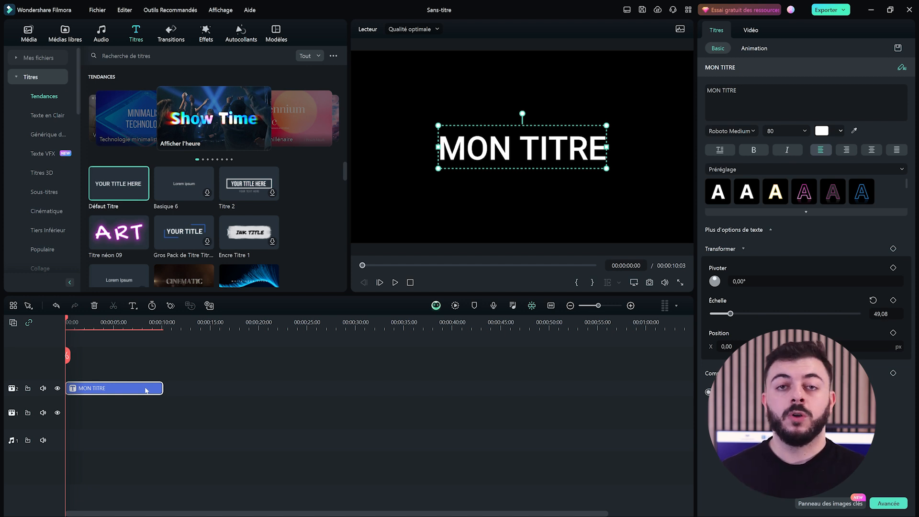
left_click(434, 453)
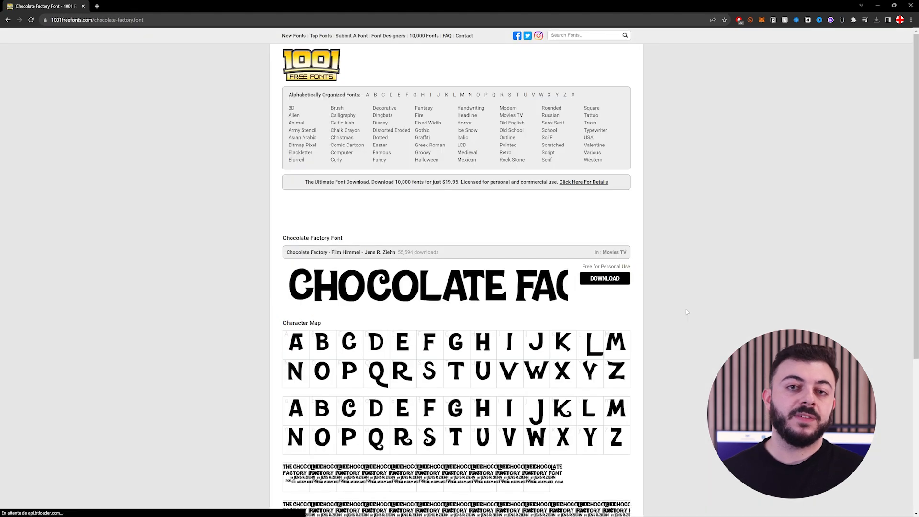
Look through the Chocolate Factory font page on 1001freefonts.com, including the character map and file contents.
scroll(746, 287, "down", 1)
scroll(747, 287, "down", 2)
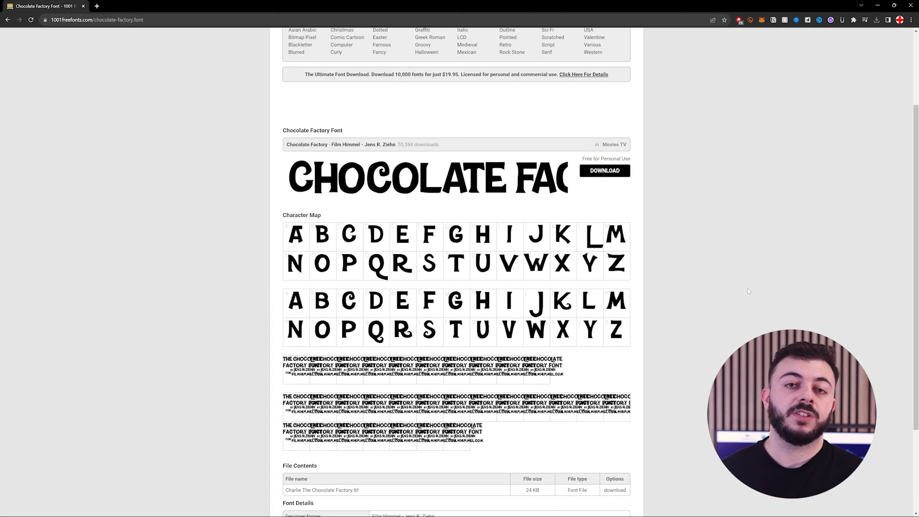
scroll(747, 292, "up", 3)
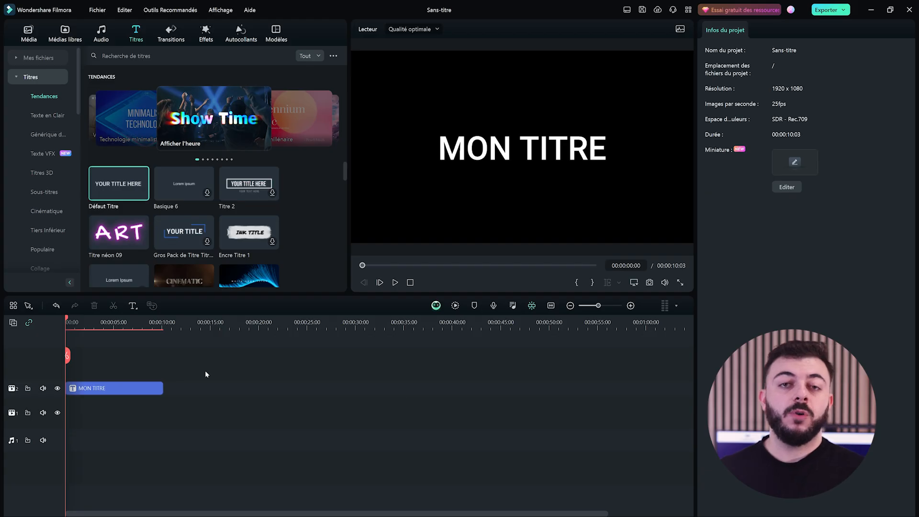
Set the font of the MON TITRE title to Wonderbar.
left_click(129, 388)
left_click(730, 130)
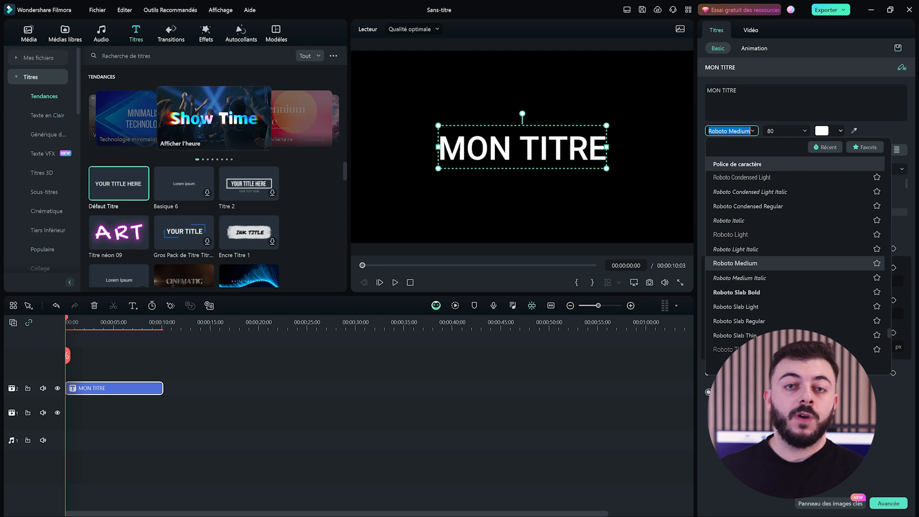
type("Wond")
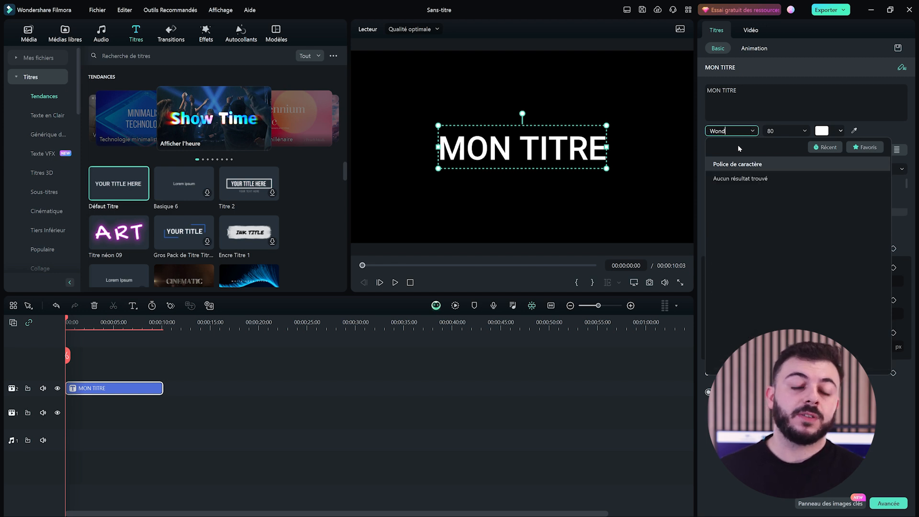
key("BackSpace")
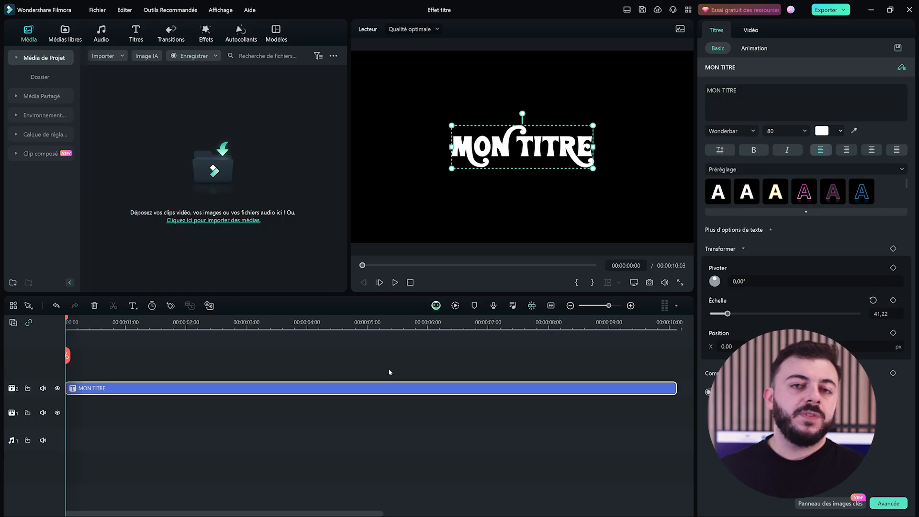
left_click(256, 405)
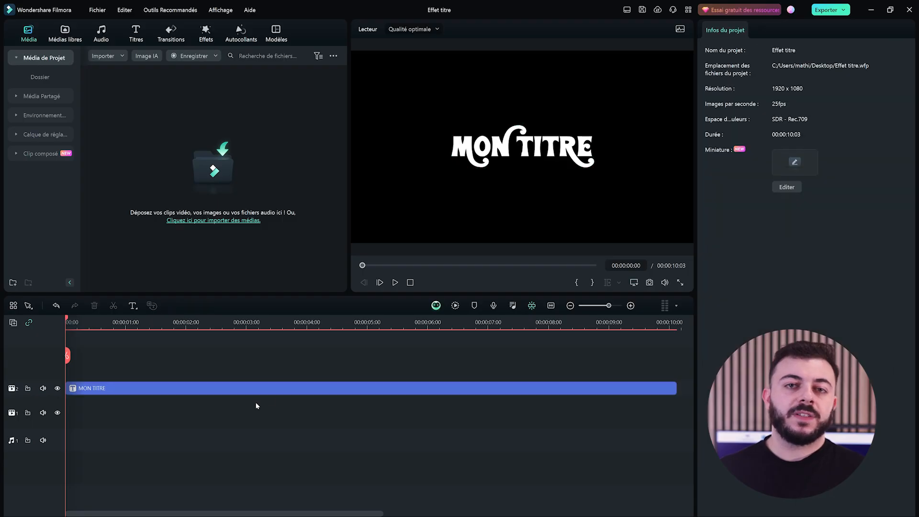
Change the title's font to Chocolate Factory and enlarge its scale to about 84.50.
left_click(284, 389)
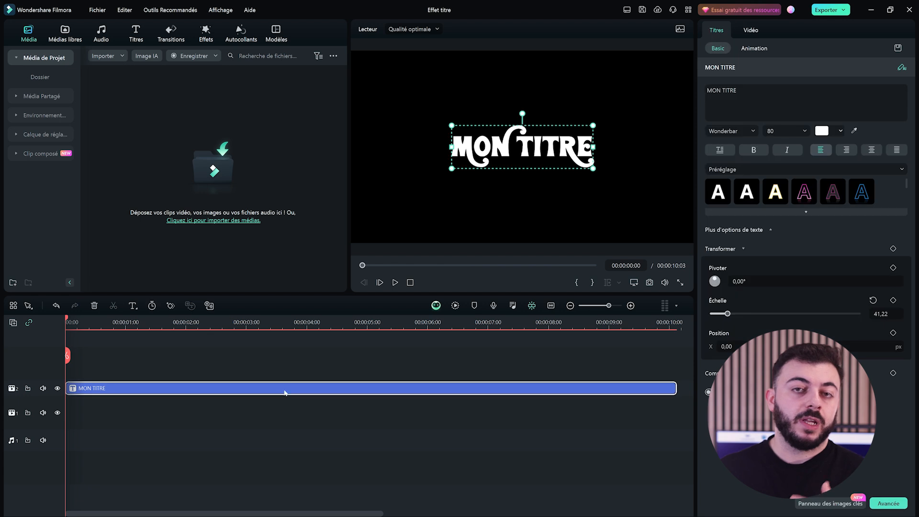
left_click(729, 130)
type("cho")
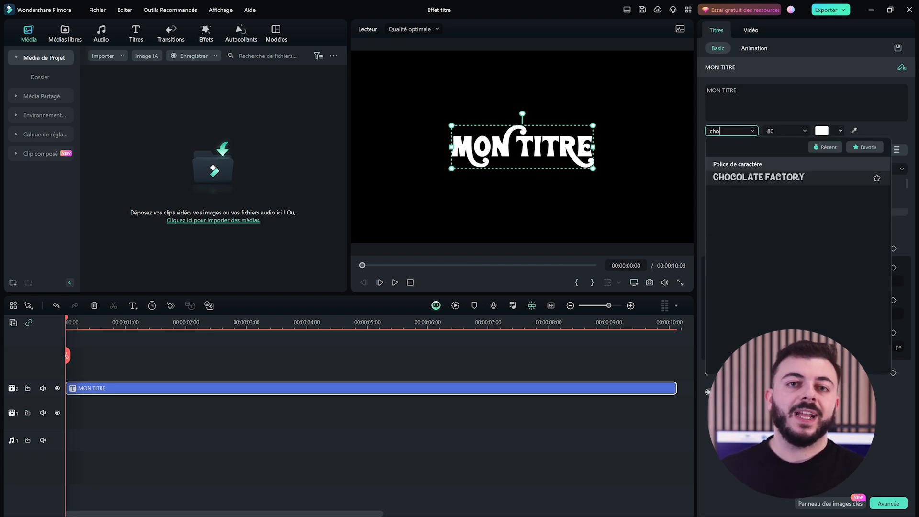
type("co")
left_click(759, 177)
mouse_move(728, 314)
left_mouse_down()
mouse_move(758, 314)
mouse_move(736, 314)
mouse_move(743, 313)
left_mouse_up()
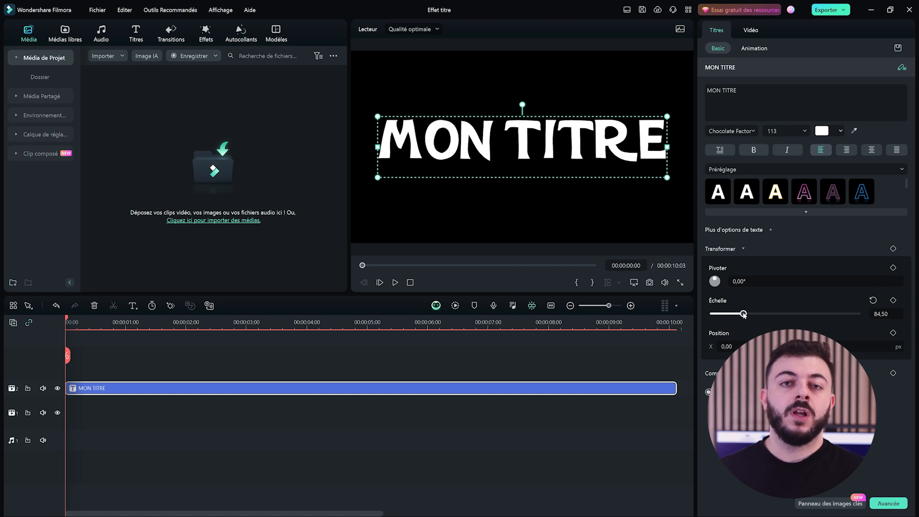
left_click(535, 366)
Move the title slightly down toward the centre of the frame and set its X position to about 10.33 px.
left_click(496, 150)
left_click_drag(496, 150, 493, 159)
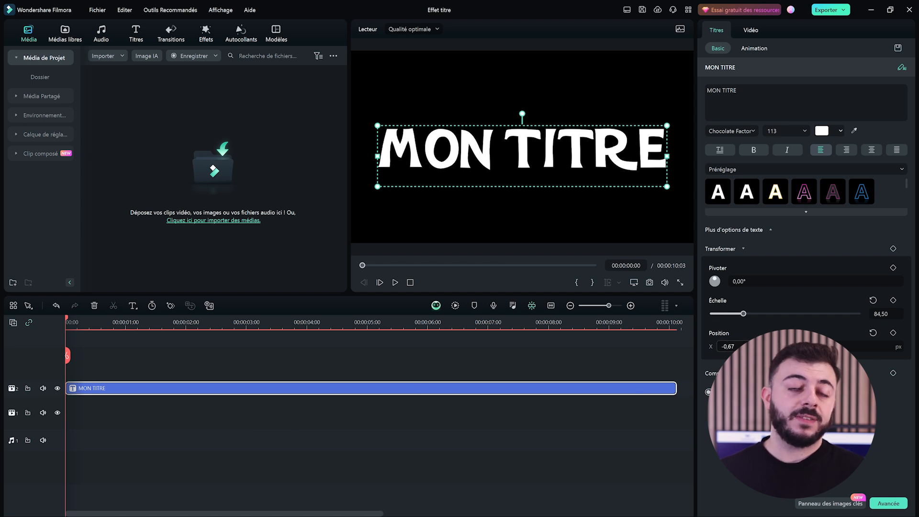
mouse_move(720, 346)
left_mouse_down()
mouse_move(733, 346)
mouse_move(722, 346)
left_mouse_up()
left_click_drag(826, 346, 824, 346)
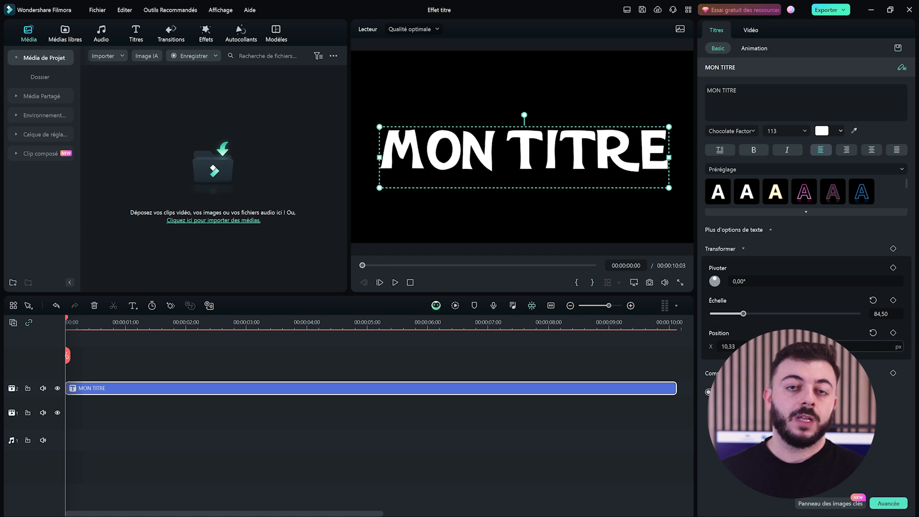
left_click(389, 437)
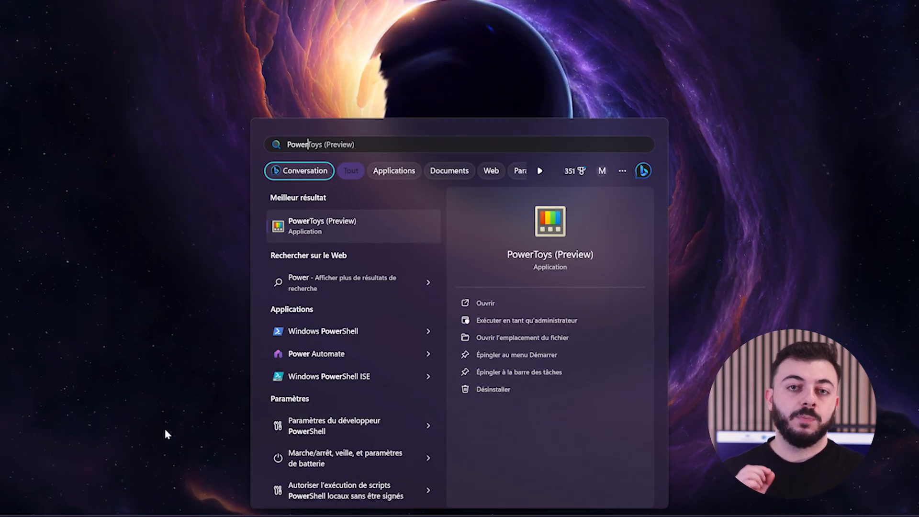
Switch to PowerToys, enlarge its settings window and open the Color Picker module's settings.
left_click(293, 223)
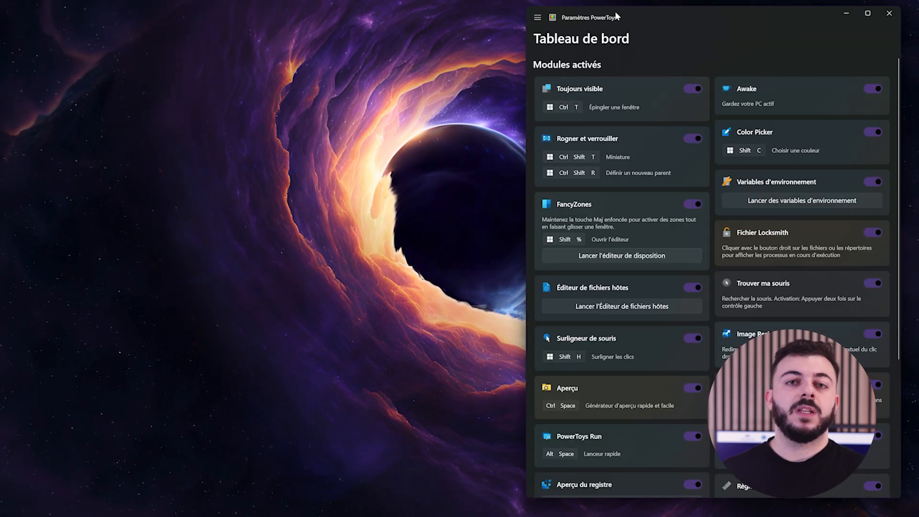
left_click_drag(617, 10, 296, 10)
left_click_drag(580, 68, 815, 72)
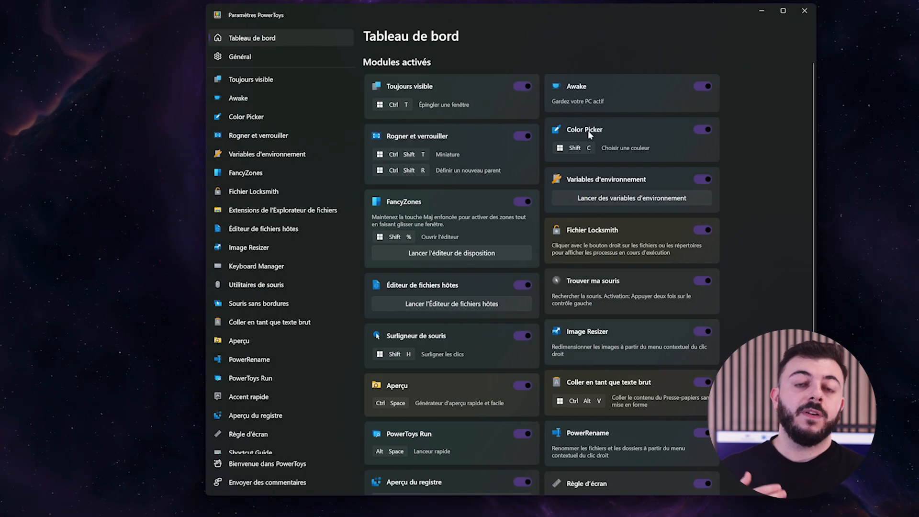
left_click(272, 115)
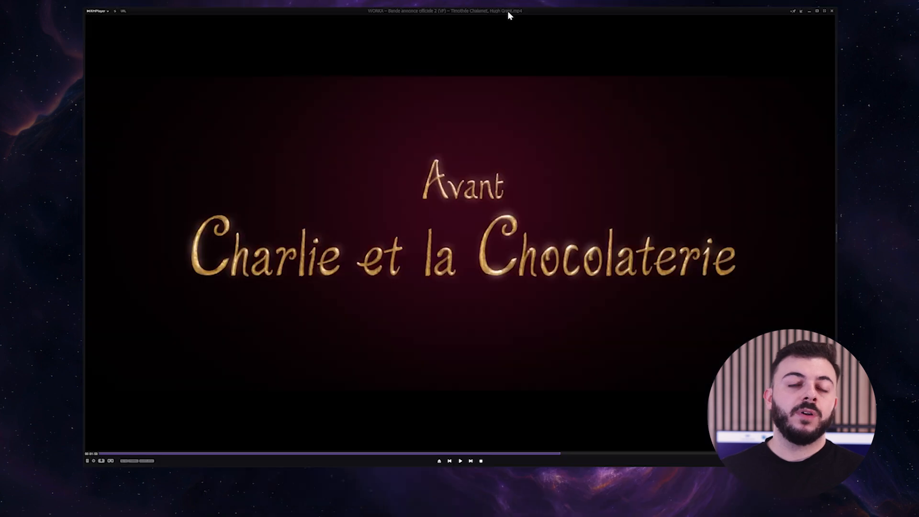
Sample the gold of the Charlie et la Chocolaterie lettering in the paused trailer with Color Picker and copy its HEX code.
key("super+shift+c")
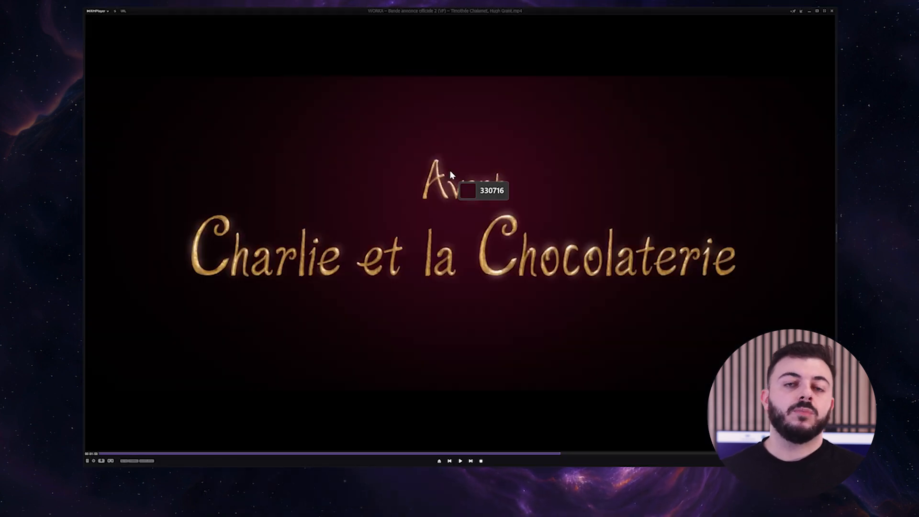
left_click(484, 258)
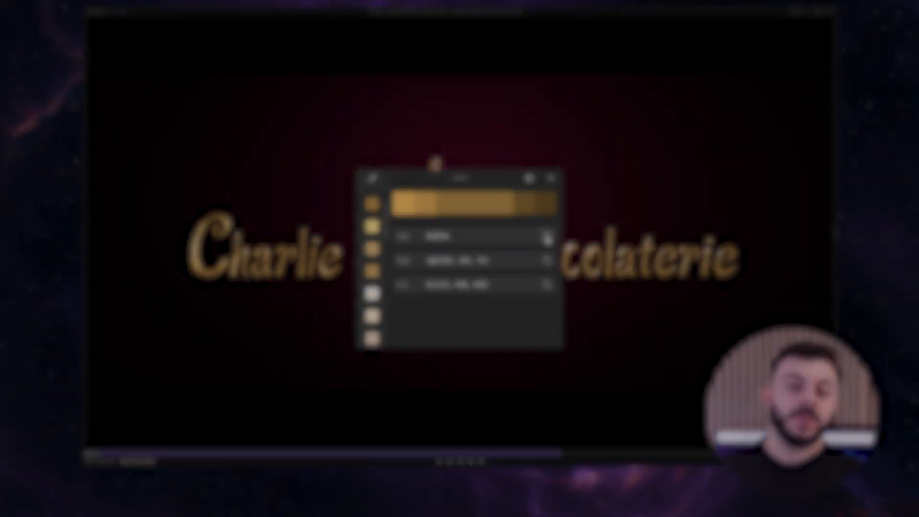
left_click(547, 237)
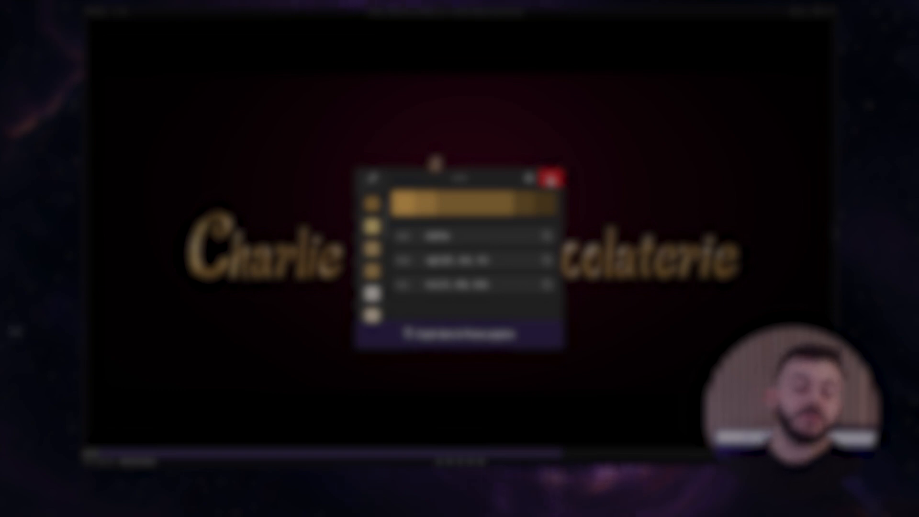
left_click(551, 178)
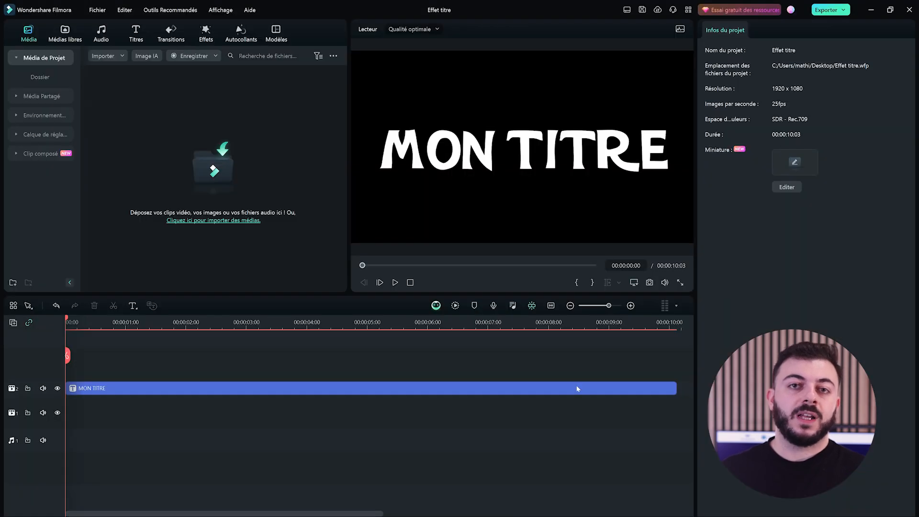
Set the MON TITRE text colour in Filmora to the custom HTML value #bb8f4a.
left_click(578, 389)
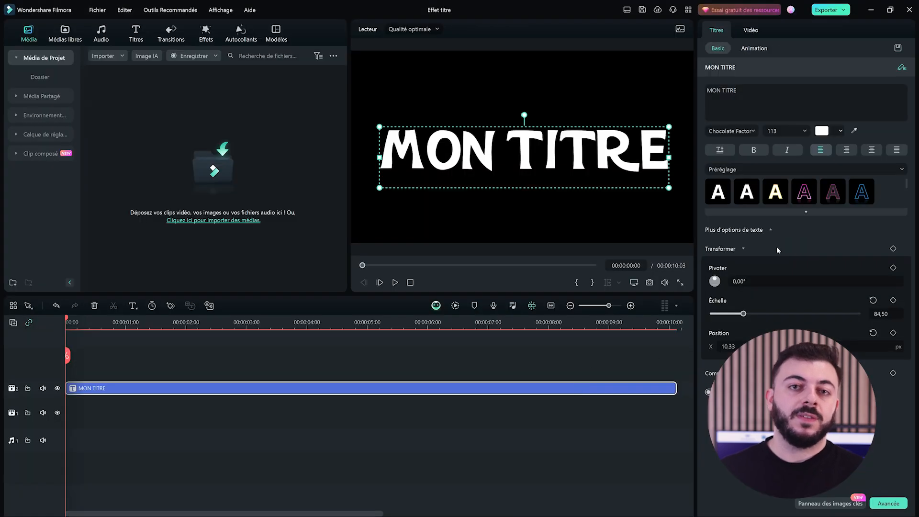
left_click(838, 131)
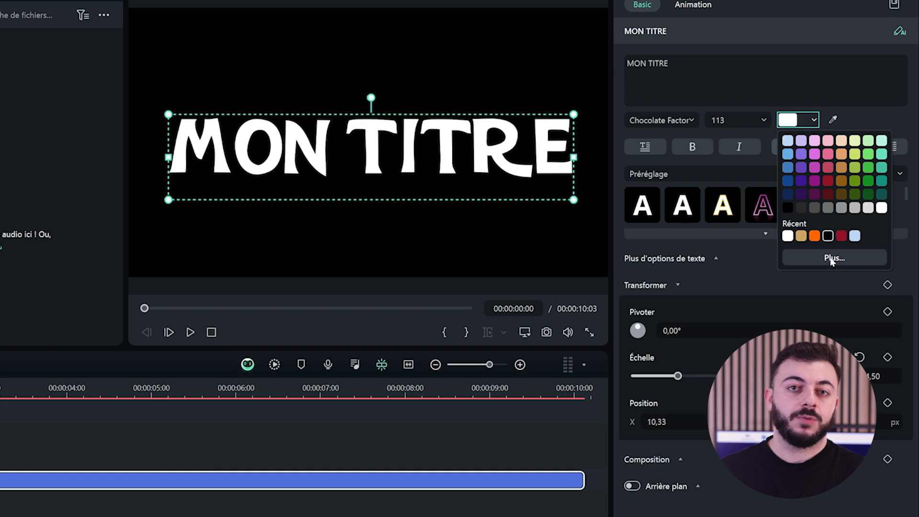
left_click(815, 260)
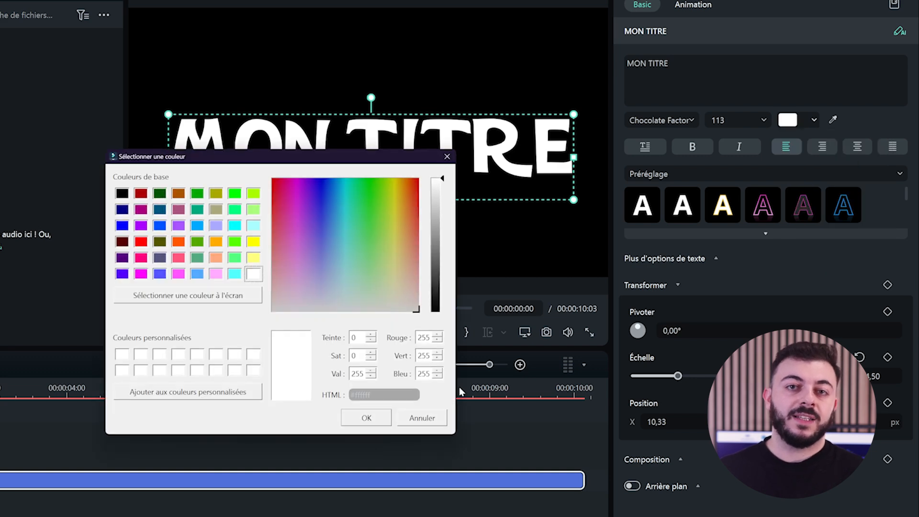
double_click(362, 394)
key("ctrl+v")
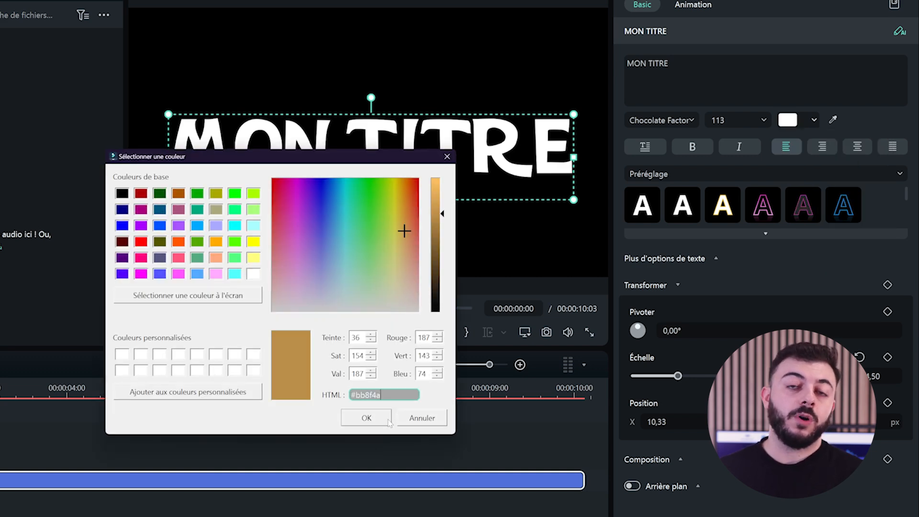
left_click(366, 417)
left_click(445, 446)
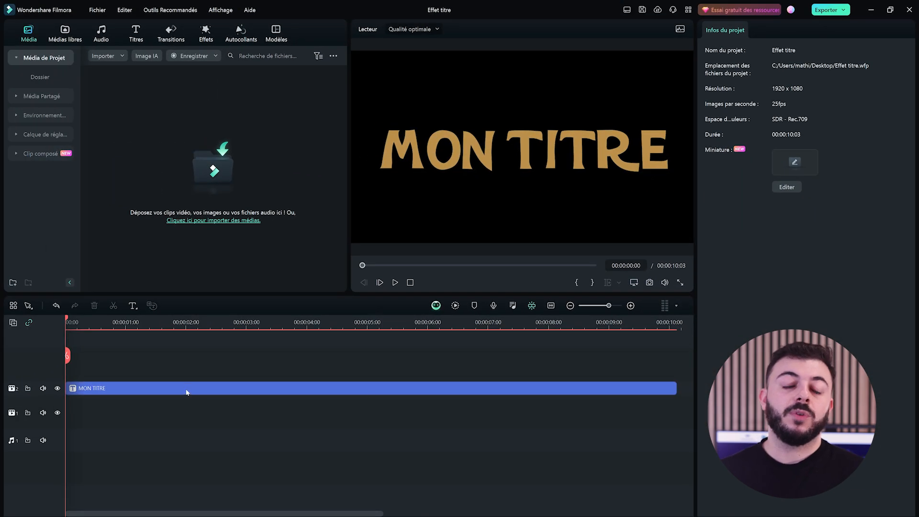
Find the Eclat filter by searching the effects for Glow eclat, place it above the MON TITRE clip from the start and increase its radius.
left_click(186, 389)
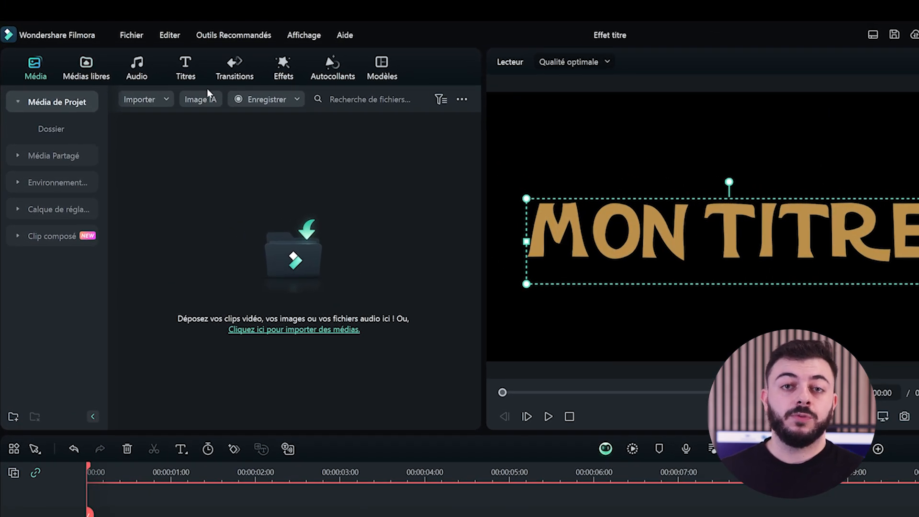
left_click(283, 66)
left_click(258, 99)
type("Glo")
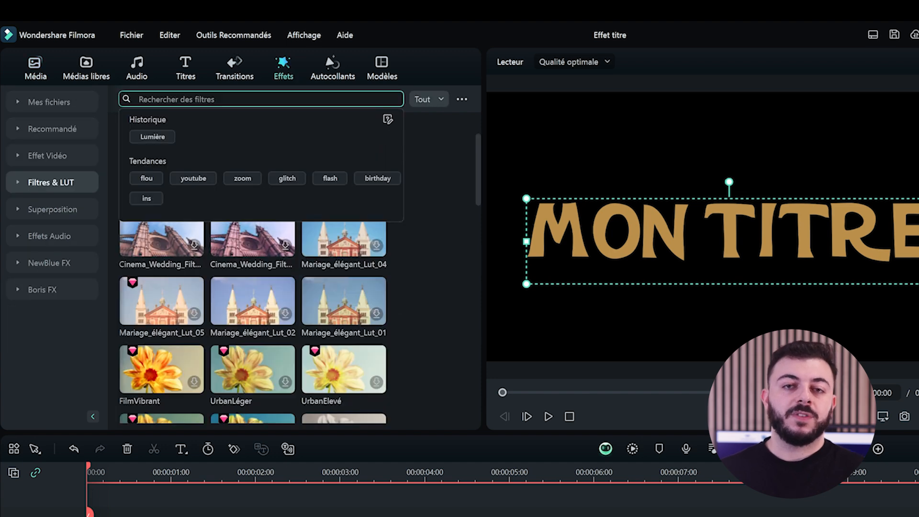
type("w")
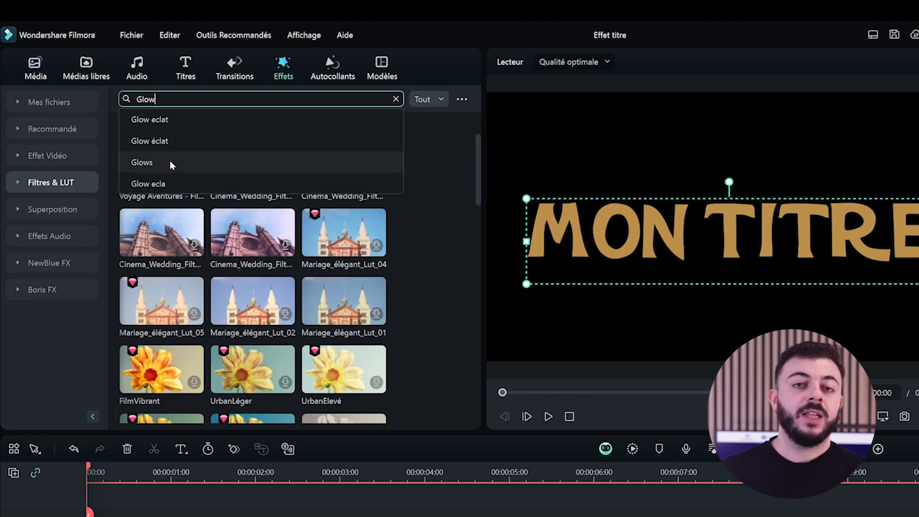
left_click(176, 123)
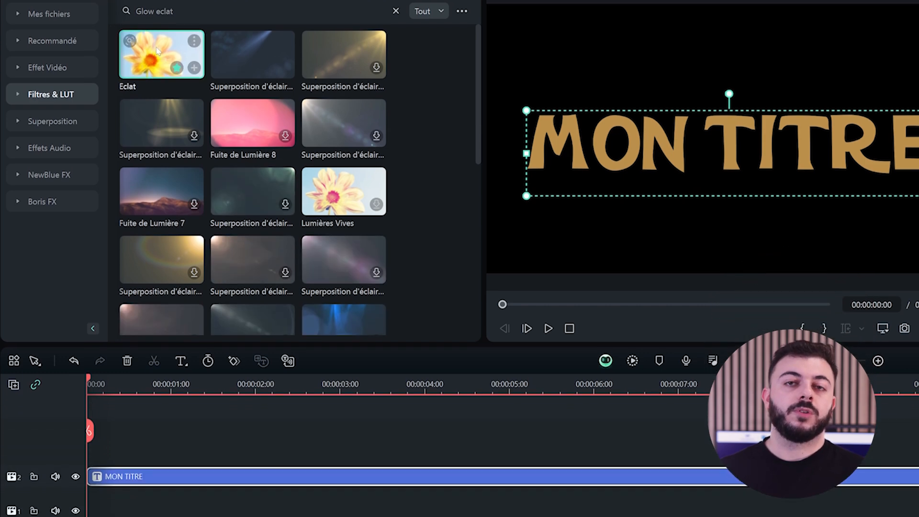
left_click_drag(158, 50, 102, 430)
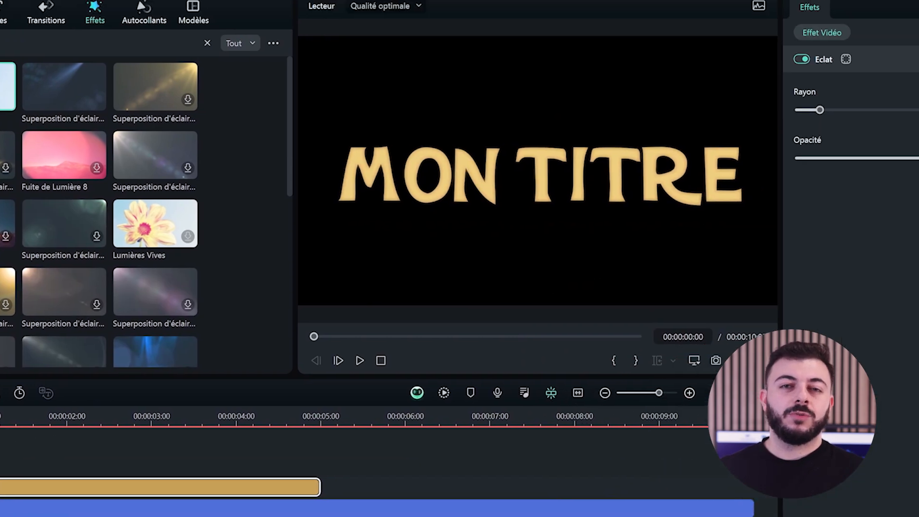
left_click_drag(88, 383, 287, 383)
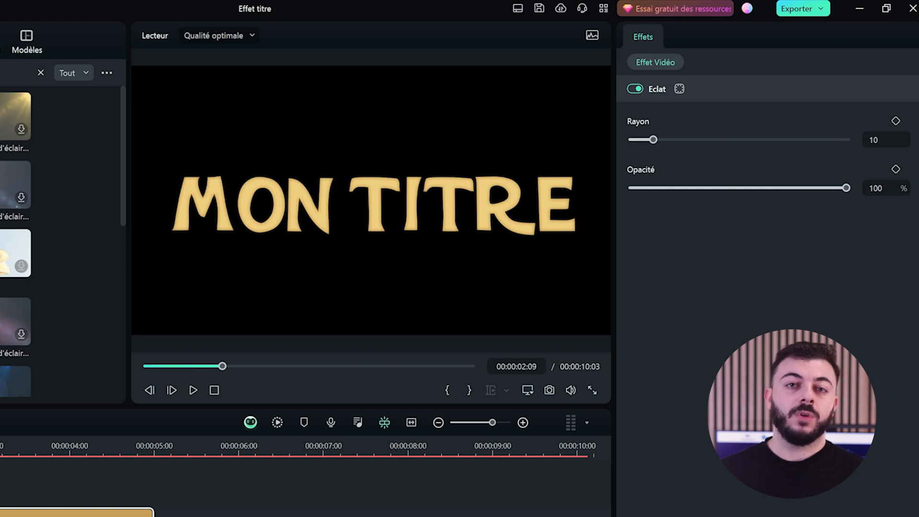
left_click_drag(653, 139, 707, 163)
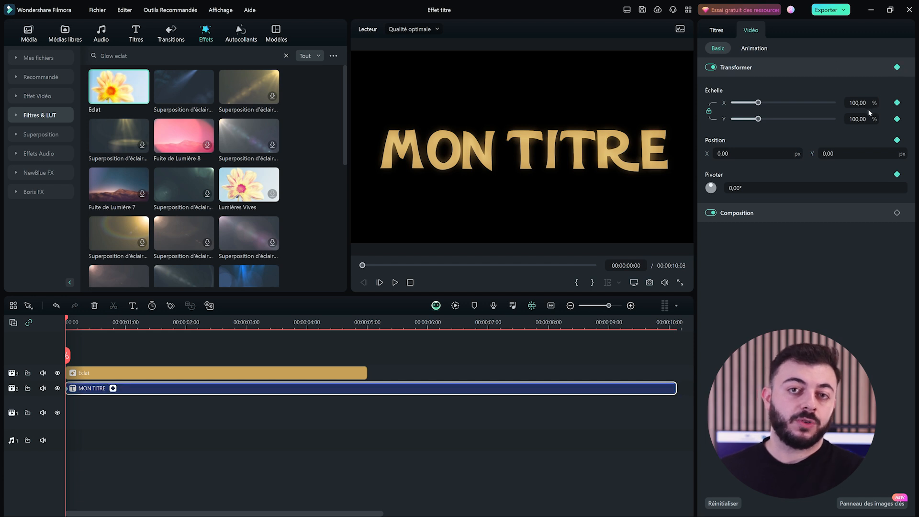
Add a scale keyframe of 110% to the MON TITRE clip at 00:00:01:10.
left_click_drag(67, 319, 149, 330)
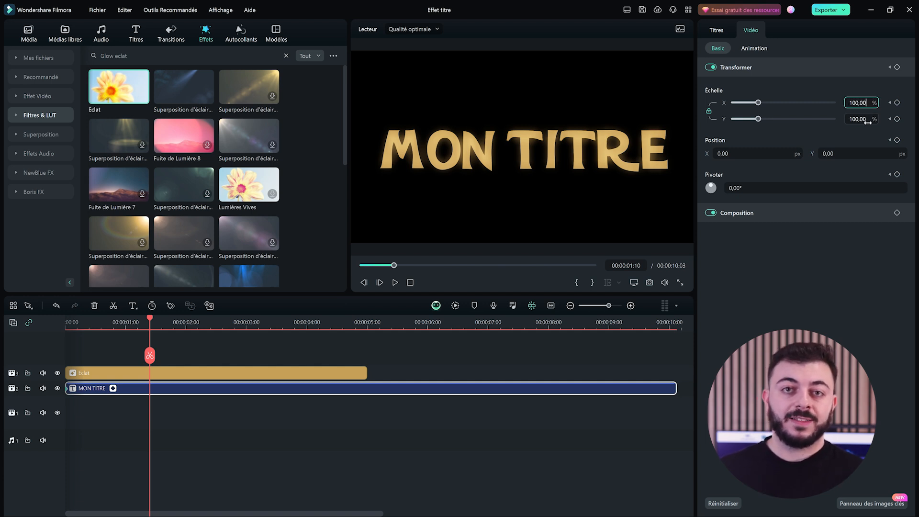
double_click(859, 102)
key("ctrl+a")
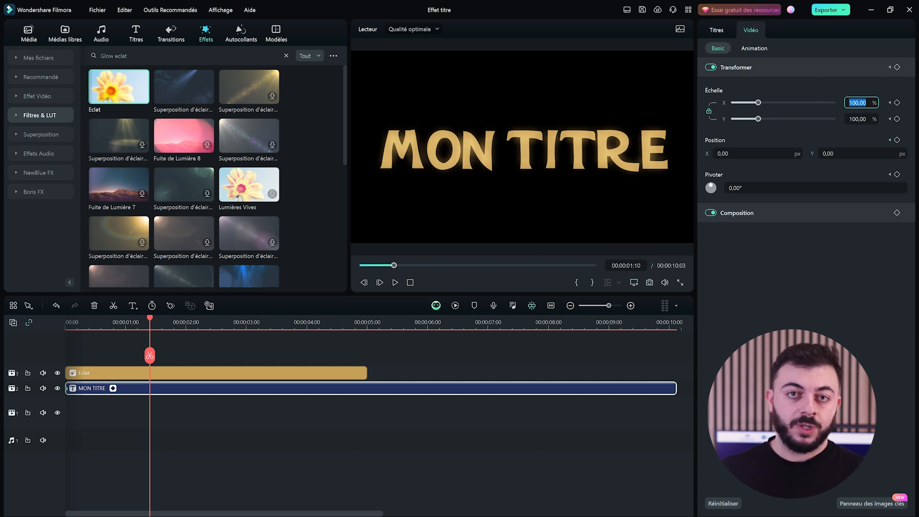
type("110")
key("Return")
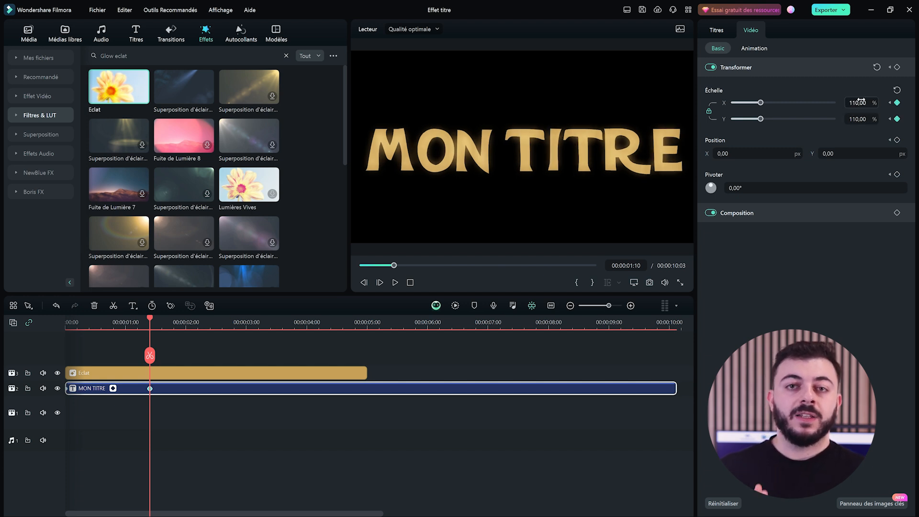
Play the title animation from the start to check the zoom between the two keyframes.
left_click_drag(149, 321, 19, 328)
key("space")
key("space")
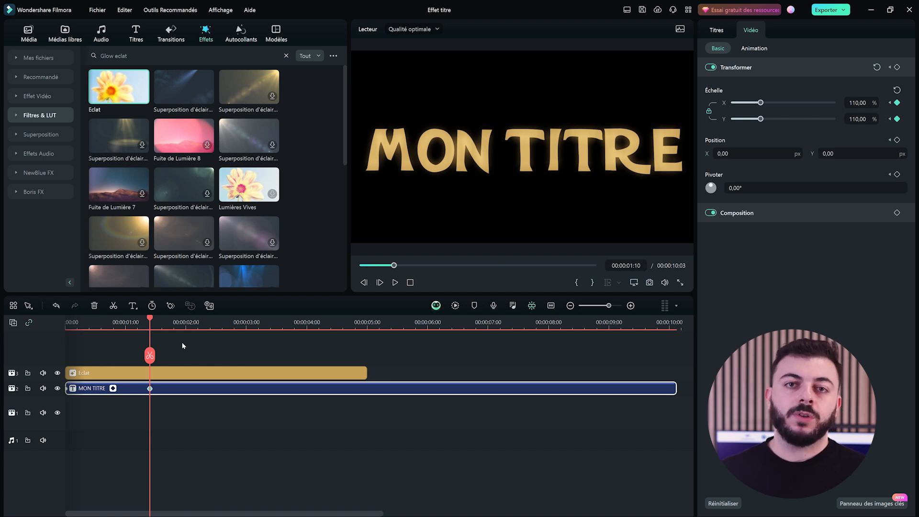
Add the WONDER chocolate opener title from the Magic chocolate results at the start of video track 3, declining the free trial, and preview it.
left_click(109, 34)
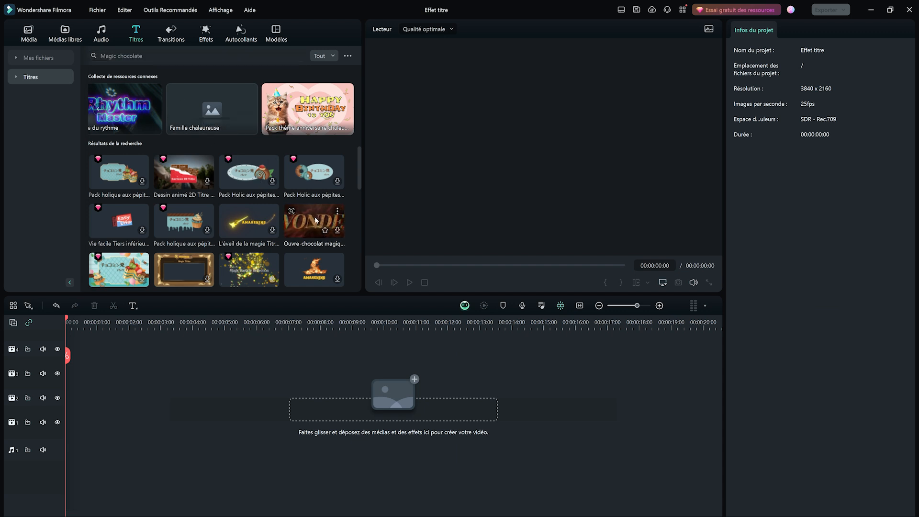
left_click_drag(319, 228, 72, 359)
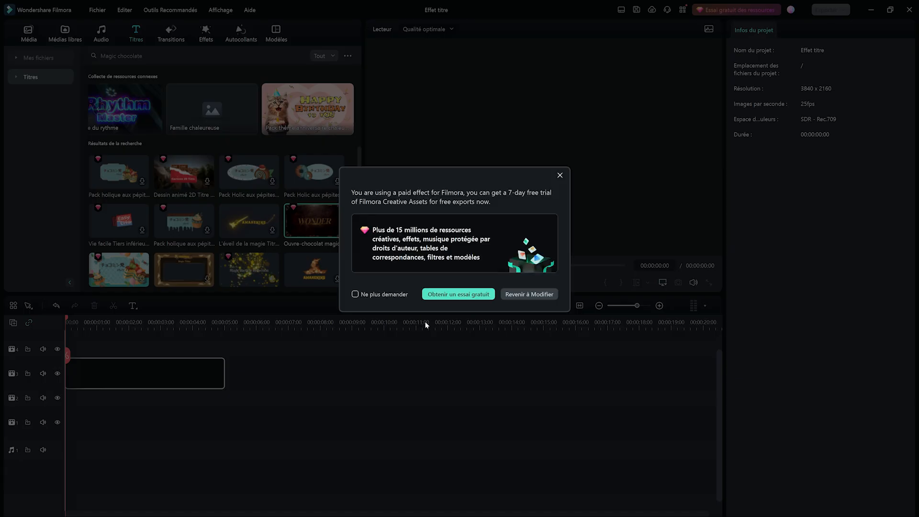
left_click(529, 295)
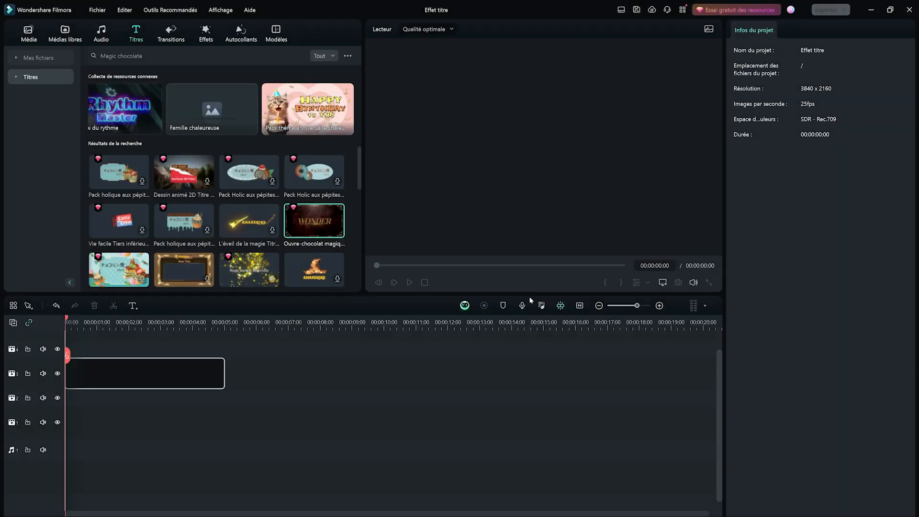
left_click_drag(67, 317, 138, 331)
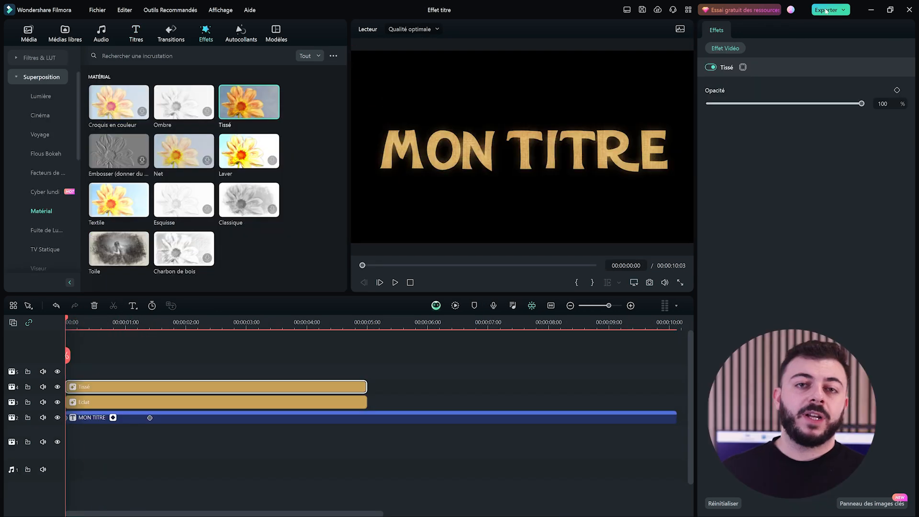
Export the MON TITRE project locally as an MP4 named Effet titre, at 1920x1080, 25 fps and recommended quality.
left_click(826, 11)
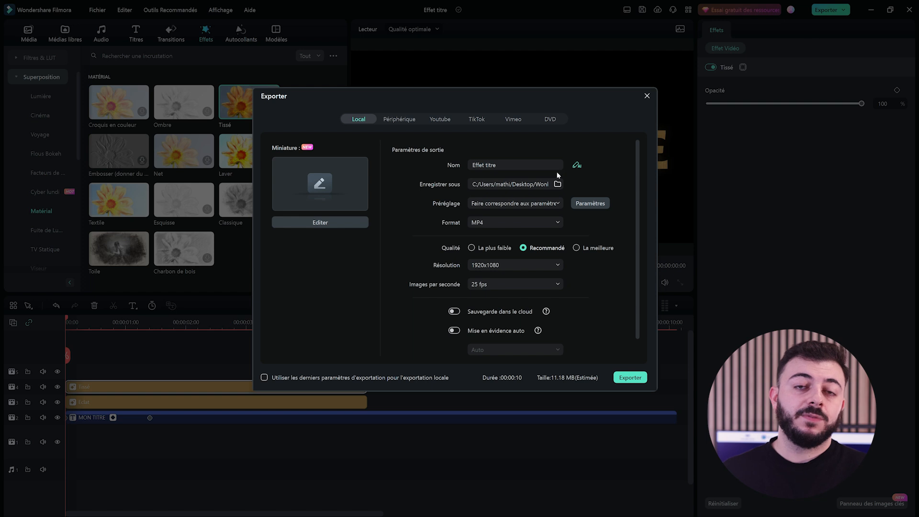
left_click(551, 164)
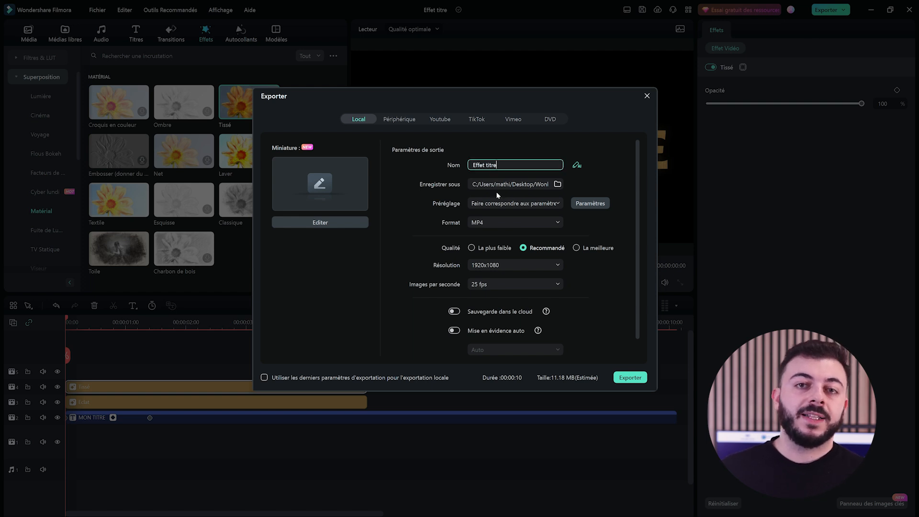
scroll(526, 292, "down", 2)
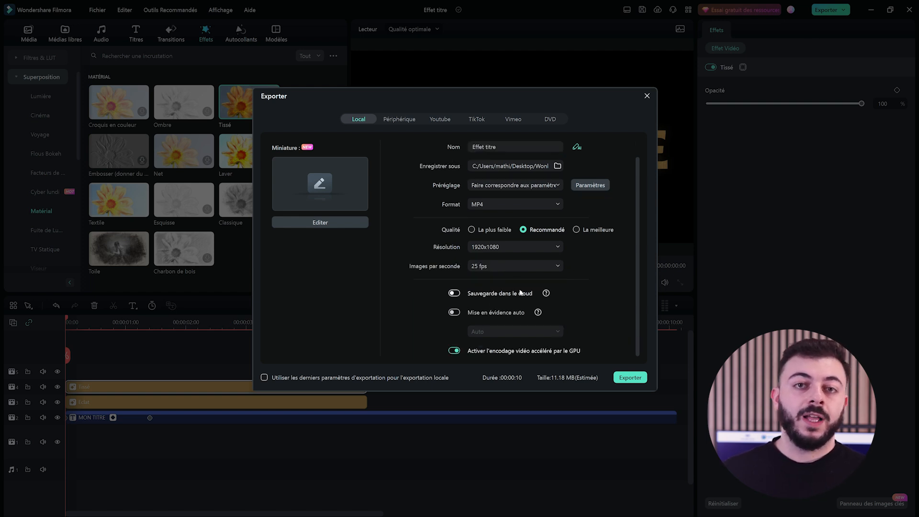
left_click(628, 378)
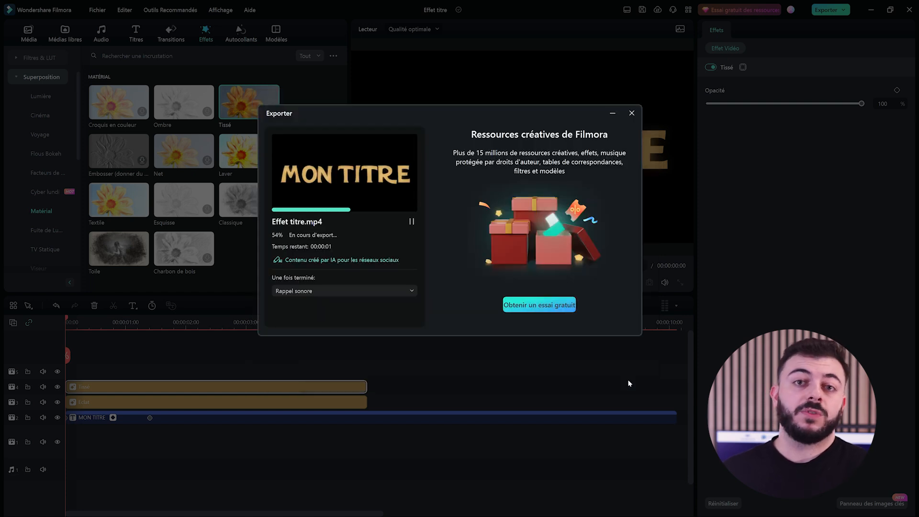